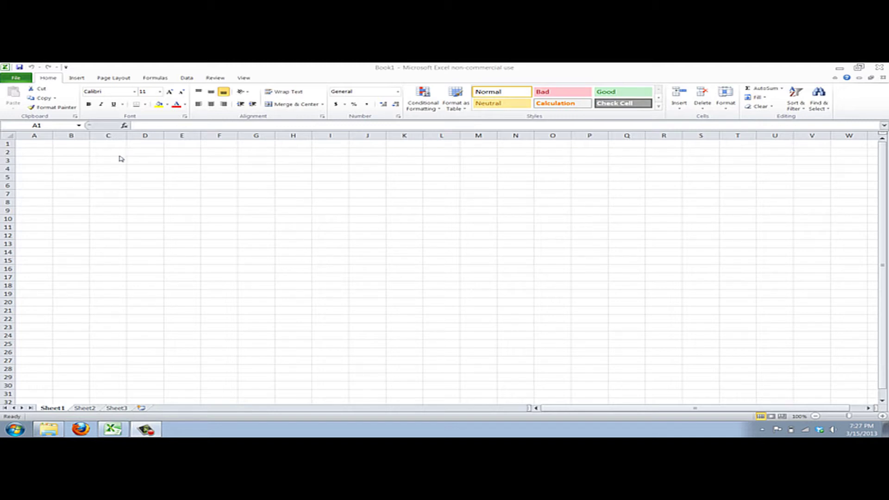
# - Fill B2 yellow, then try a dark blue fill on C3
pyautogui.click(63, 153)
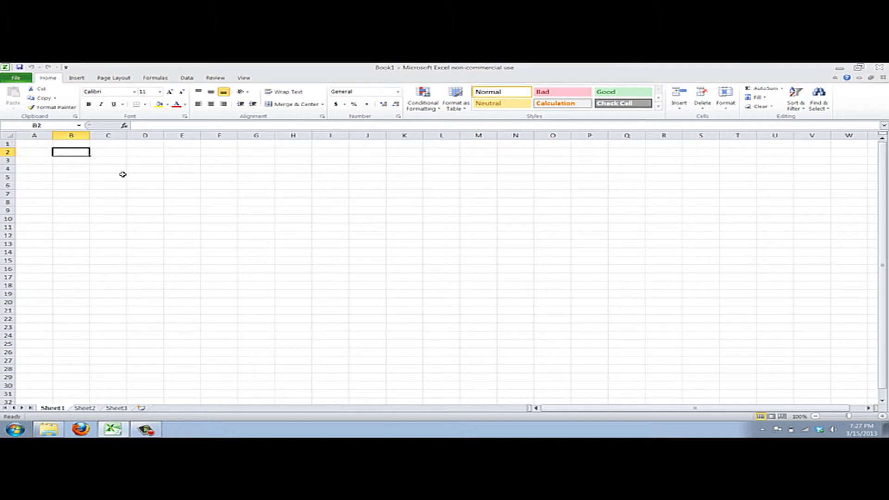
pyautogui.click(160, 105)
pyautogui.click(166, 212)
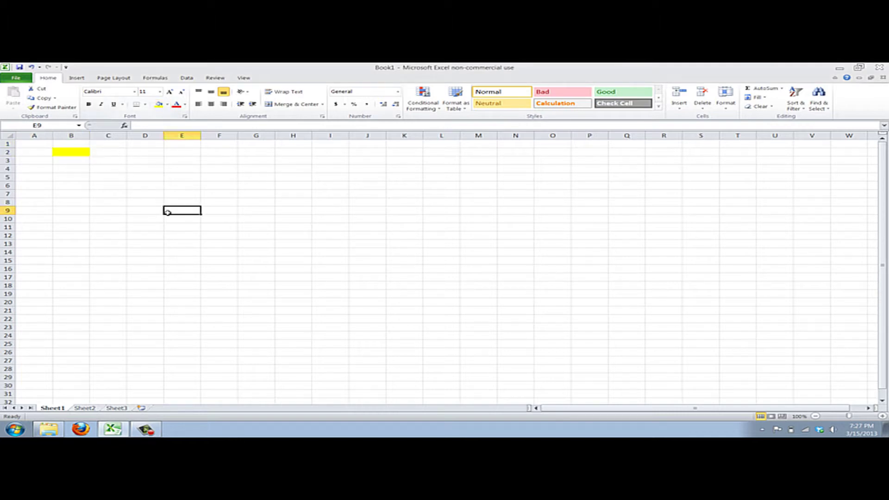
pyautogui.click(119, 164)
pyautogui.click(167, 105)
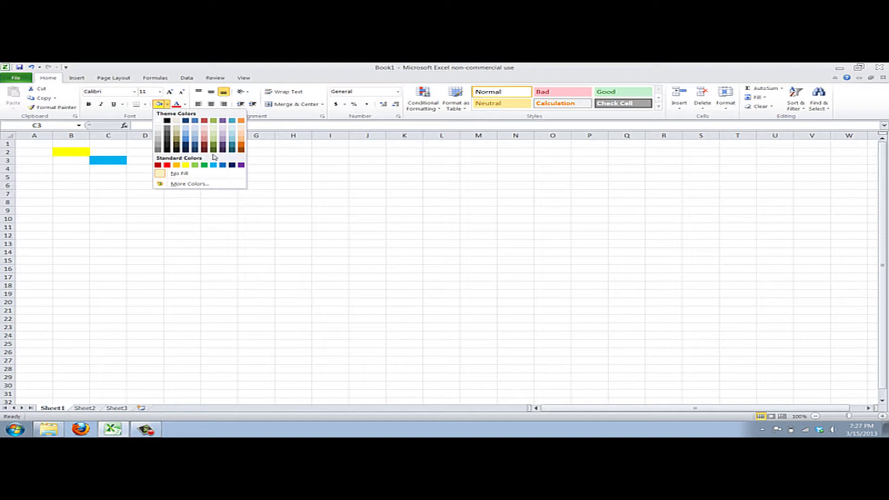
pyautogui.click(195, 145)
# - Try a light purple fill on D7:M19, then undo it and C3's blue fill
pyautogui.moveTo(137, 192); pyautogui.dragTo(486, 292)
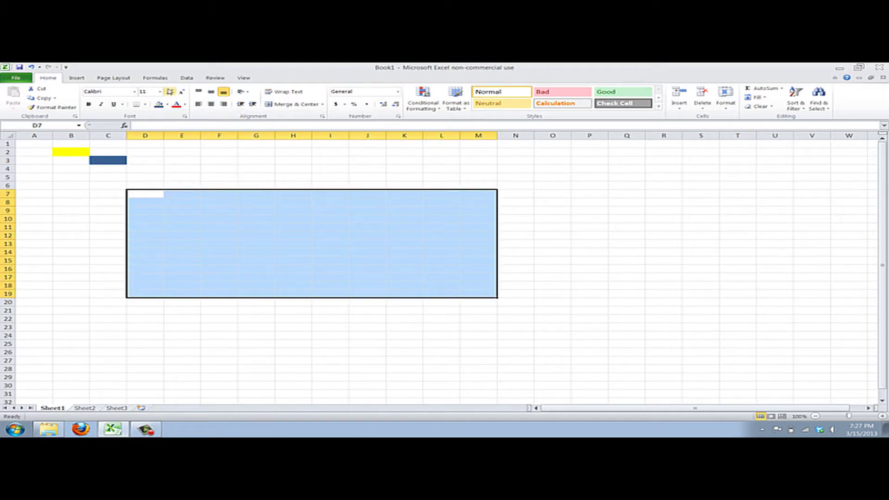
pyautogui.click(167, 105)
pyautogui.click(223, 132)
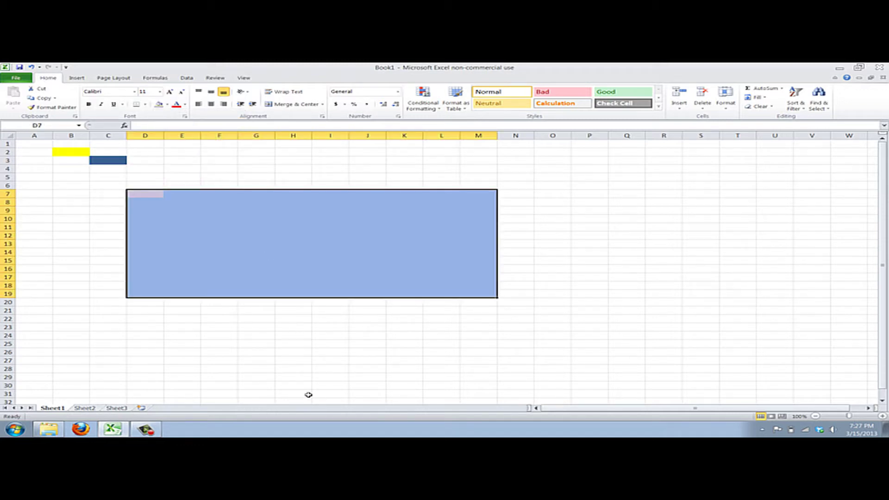
pyautogui.click(323, 344)
pyautogui.click(31, 68)
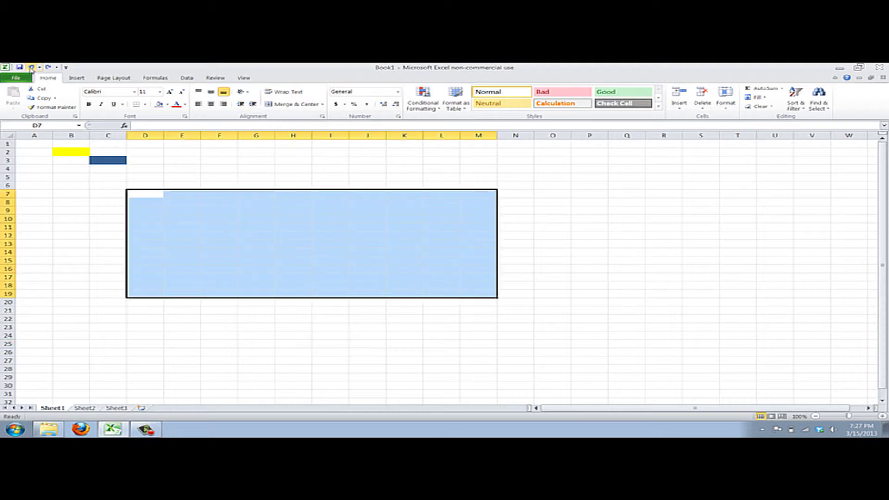
pyautogui.click(129, 201)
pyautogui.click(95, 157)
pyautogui.click(148, 171)
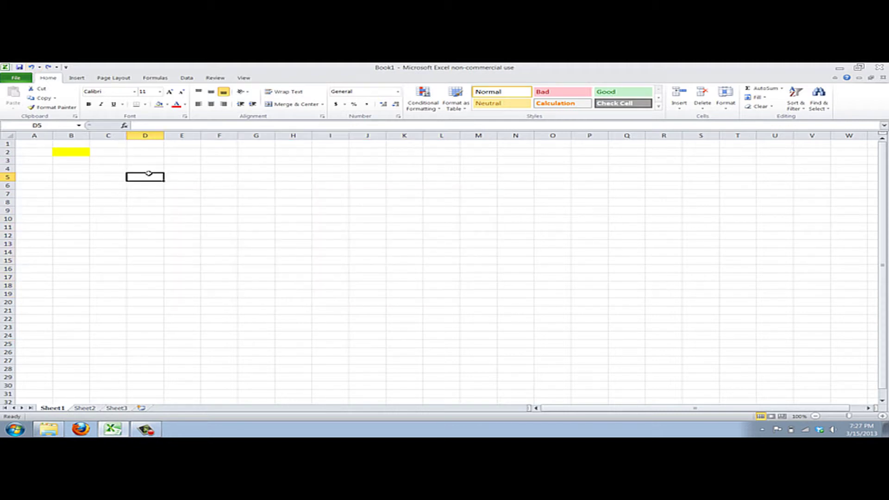
# - Give D4 a diagonal-down gradient fill from light pink to dark blue
pyautogui.rightClick(149, 169)
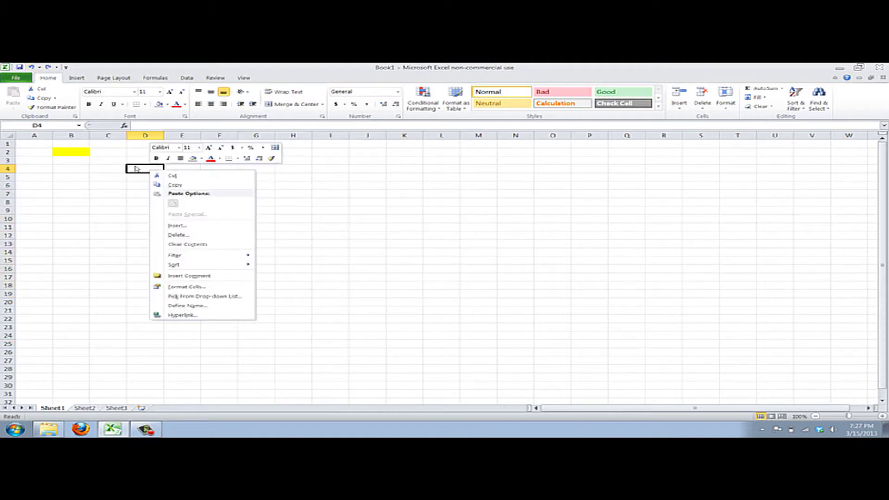
pyautogui.click(189, 288)
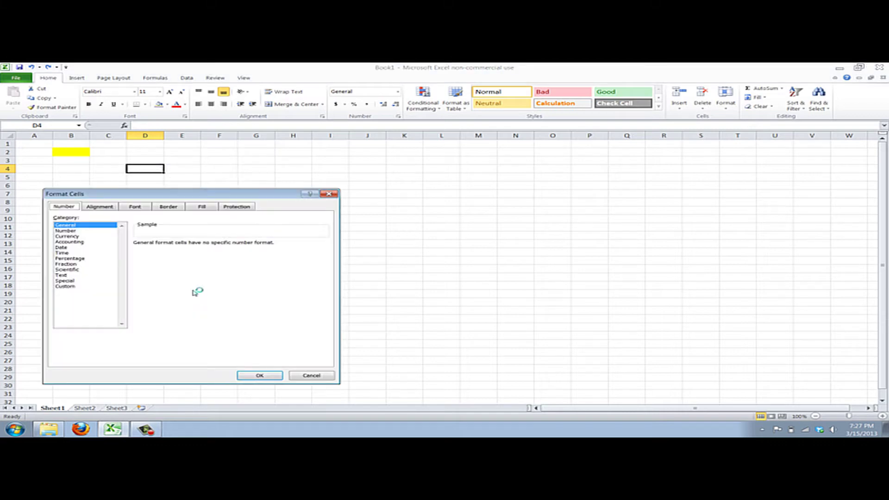
pyautogui.click(204, 207)
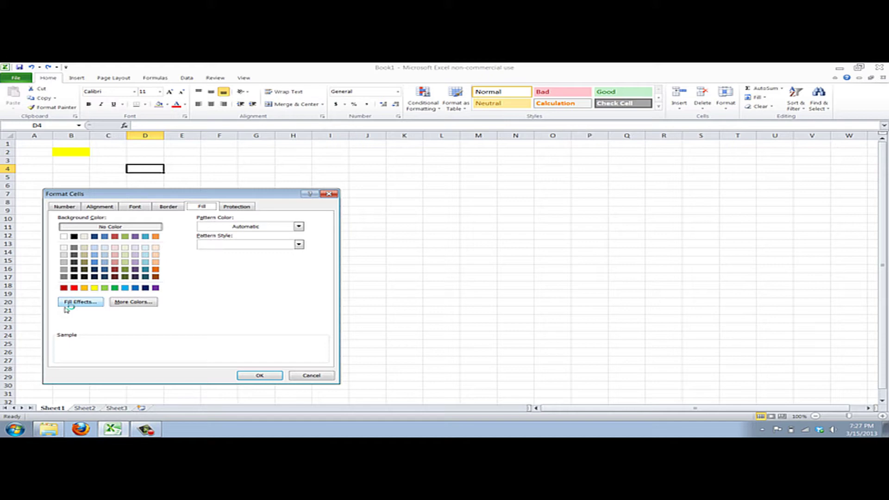
pyautogui.click(76, 303)
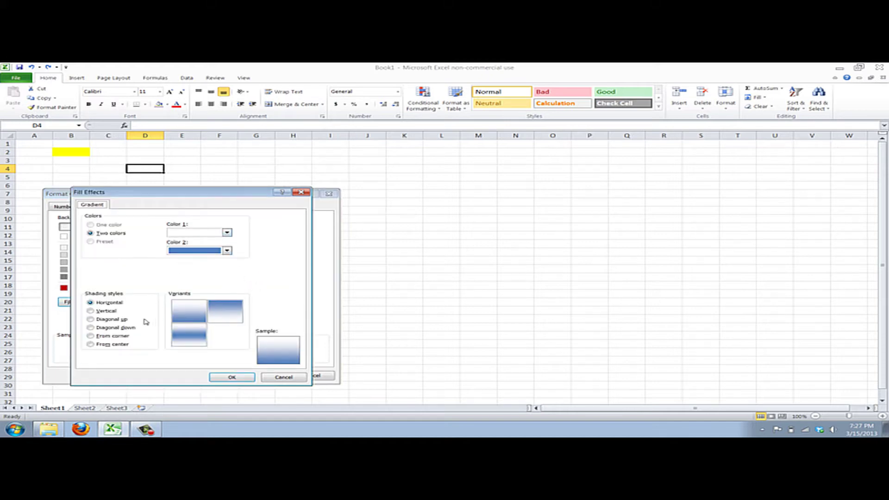
pyautogui.click(111, 319)
pyautogui.click(112, 345)
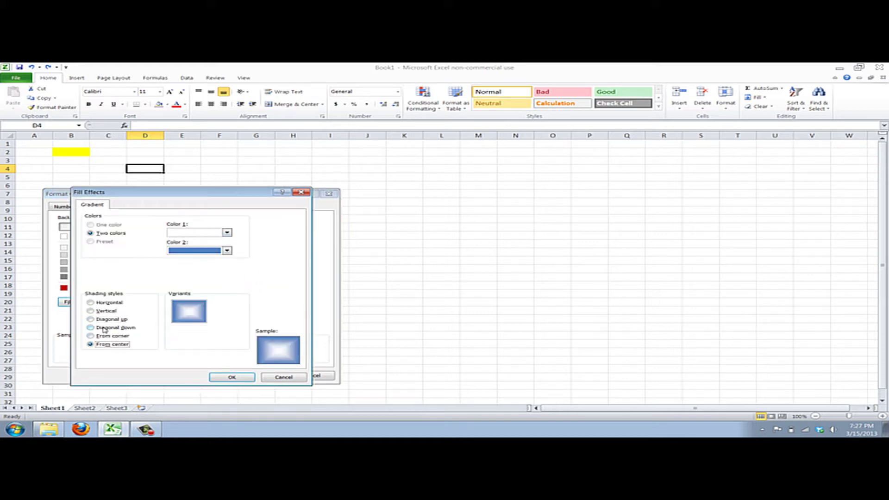
pyautogui.click(111, 328)
pyautogui.click(222, 234)
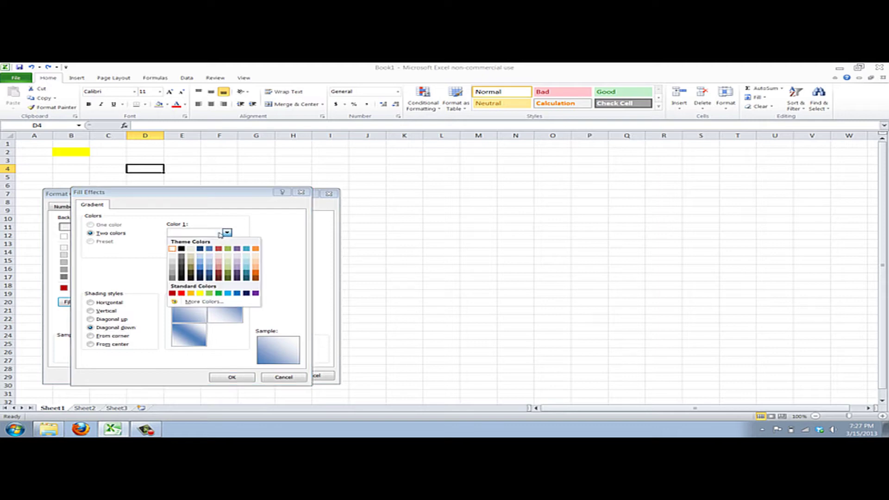
pyautogui.click(221, 262)
pyautogui.click(210, 292)
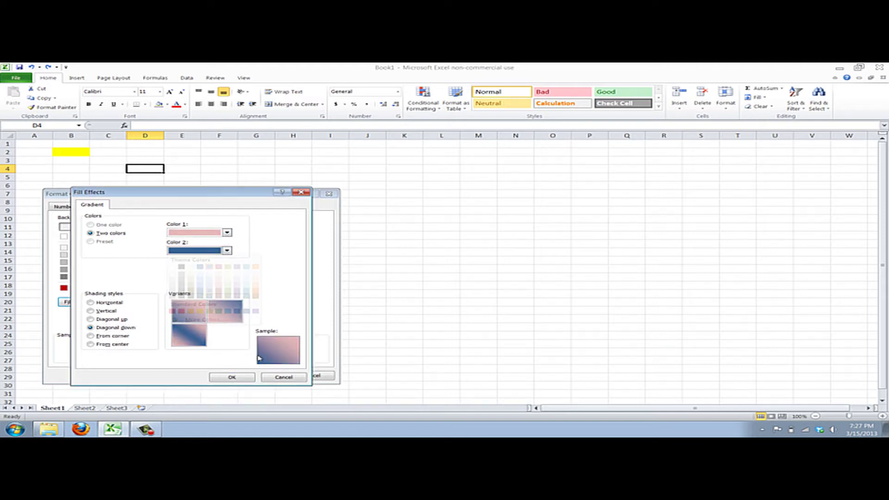
pyautogui.click(232, 376)
pyautogui.click(220, 268)
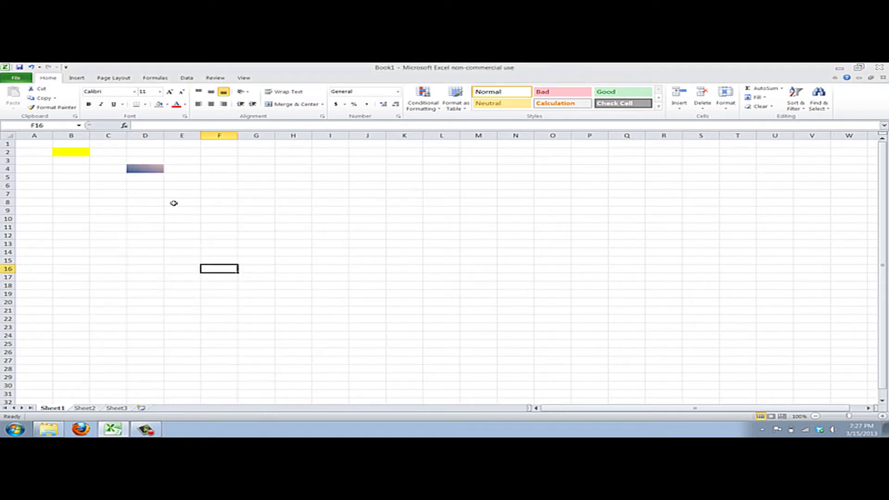
# - Copy D4's gradient fill across D3:I13 with Format Painter
pyautogui.click(132, 169)
pyautogui.click(51, 107)
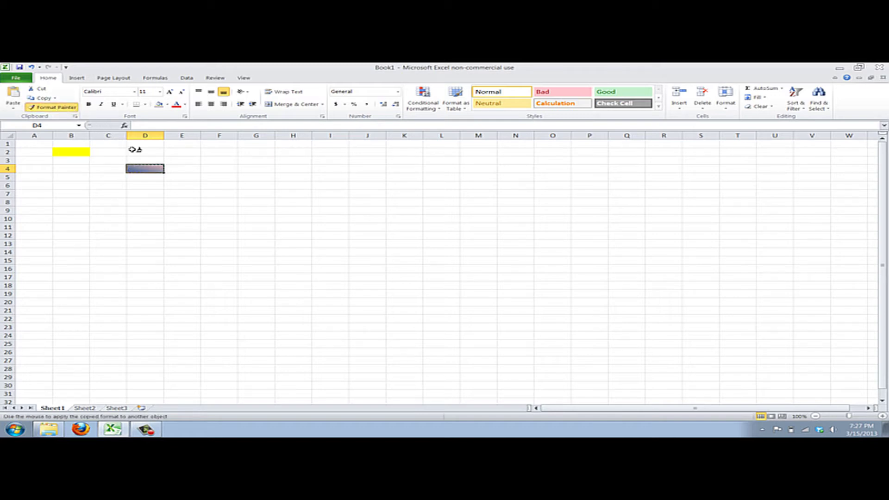
pyautogui.moveTo(146, 160); pyautogui.dragTo(330, 243)
pyautogui.click(290, 294)
pyautogui.click(292, 316)
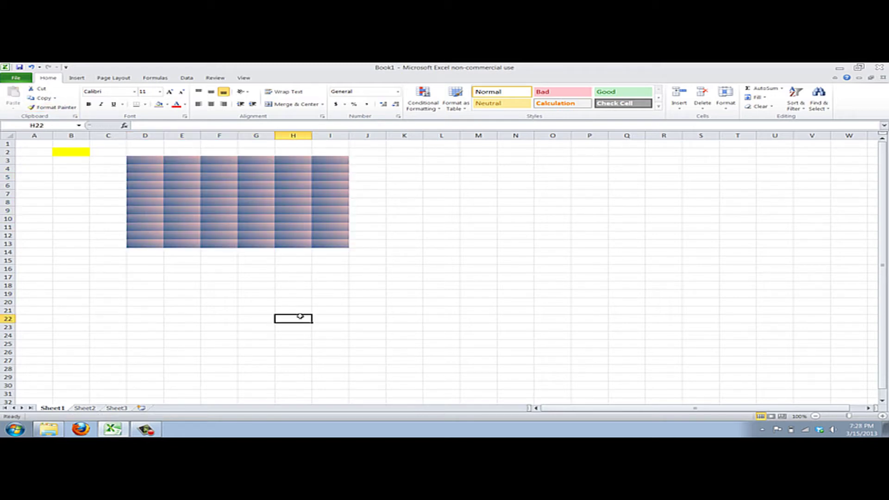
pyautogui.click(410, 271)
# - Fill K15 with a light-blue vertical-stripe pattern
pyautogui.rightClick(403, 260)
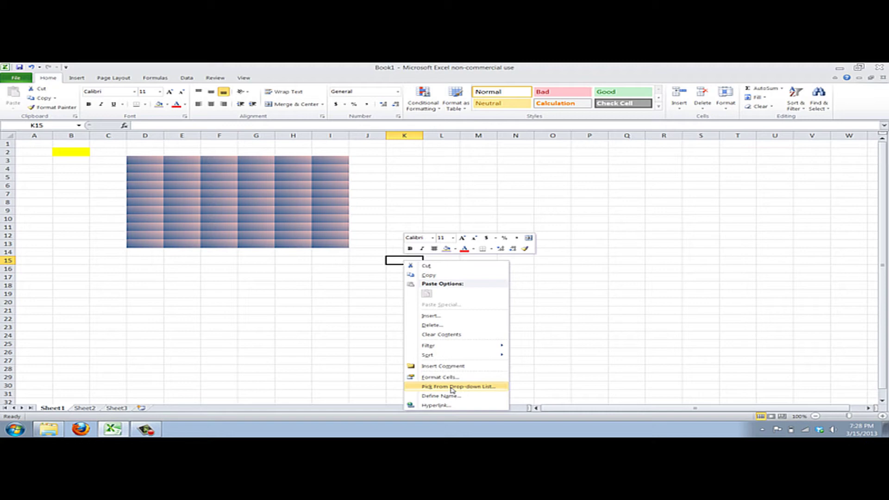
pyautogui.click(445, 366)
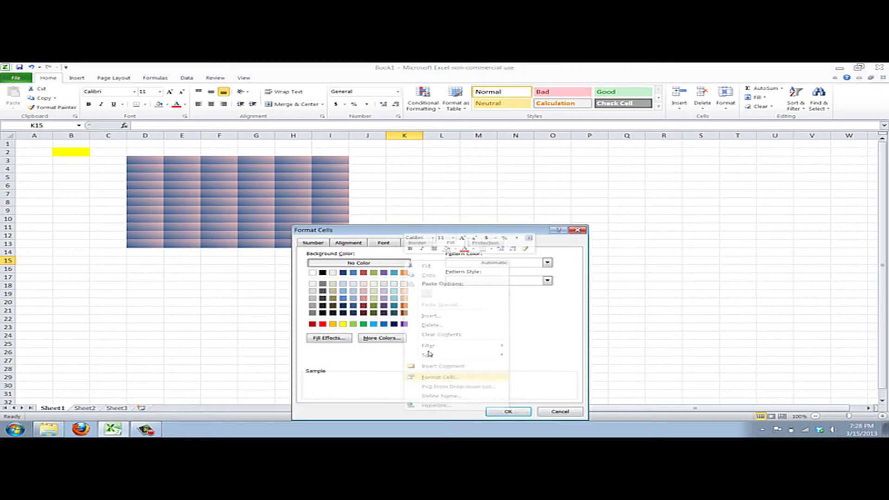
pyautogui.click(497, 263)
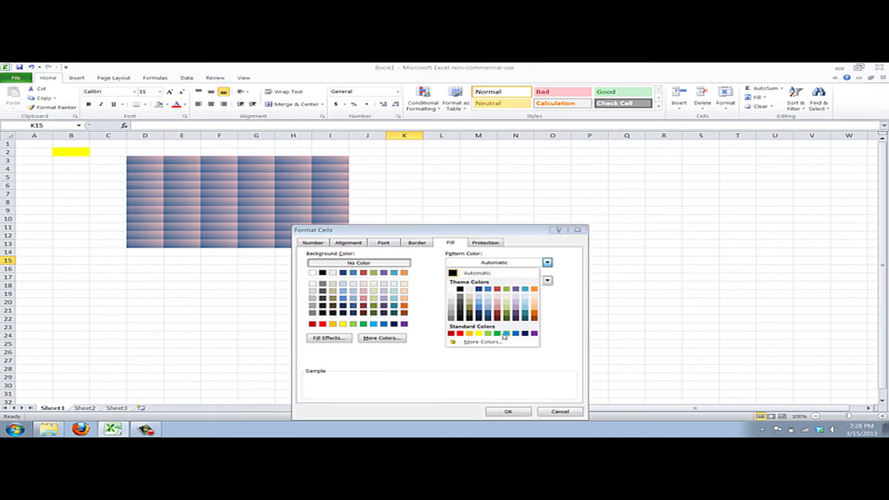
pyautogui.click(505, 334)
pyautogui.click(484, 281)
pyautogui.click(470, 312)
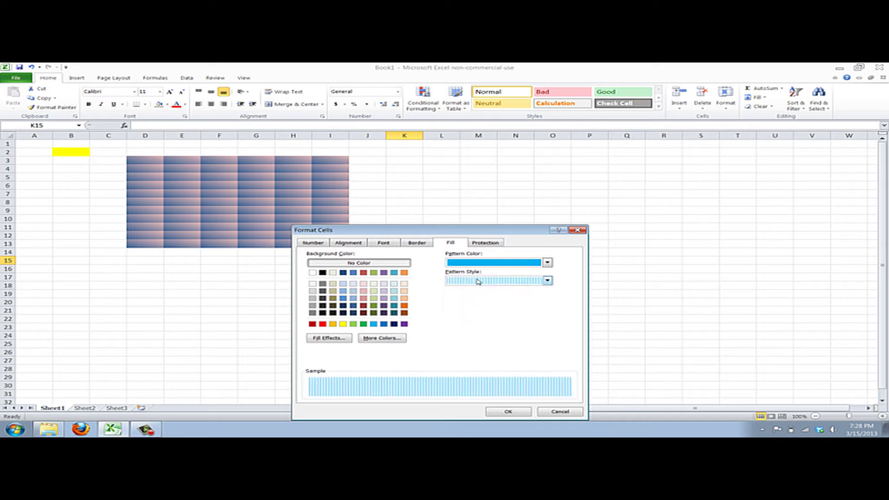
pyautogui.click(507, 412)
# - Paint K15's stripe pattern across K10:R19 with Format Painter
pyautogui.click(451, 262)
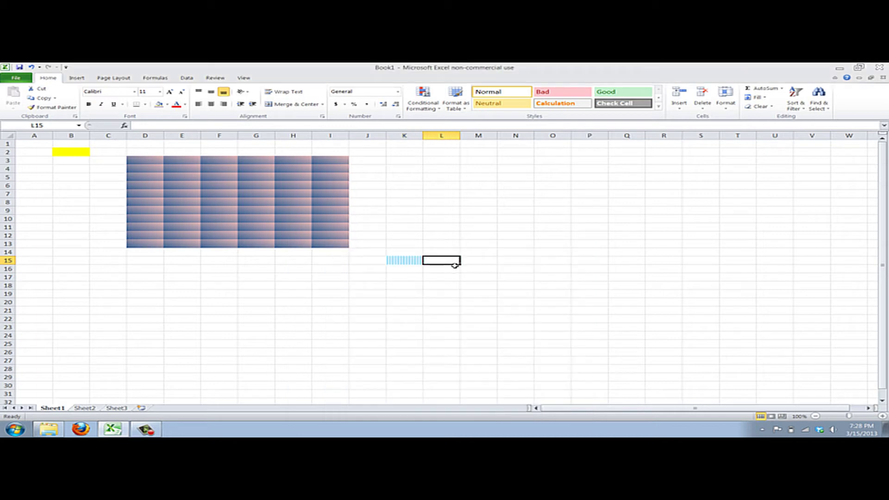
pyautogui.click(414, 264)
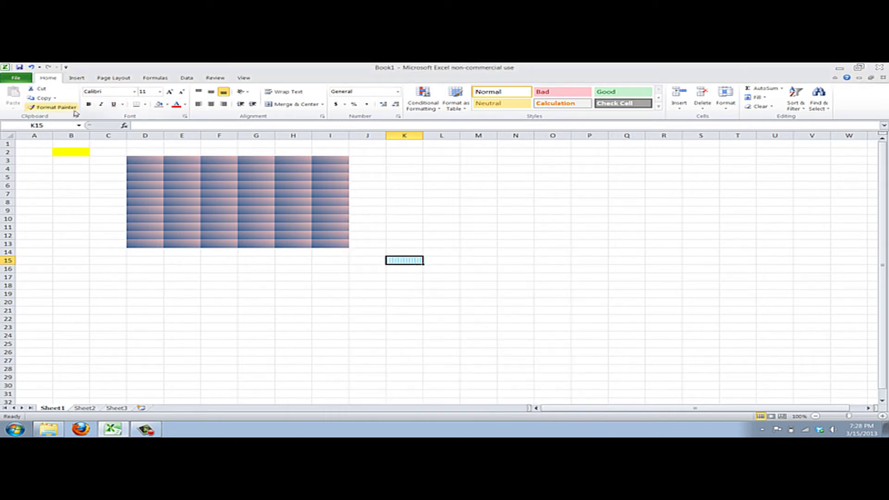
pyautogui.click(52, 108)
pyautogui.moveTo(403, 219); pyautogui.dragTo(660, 294)
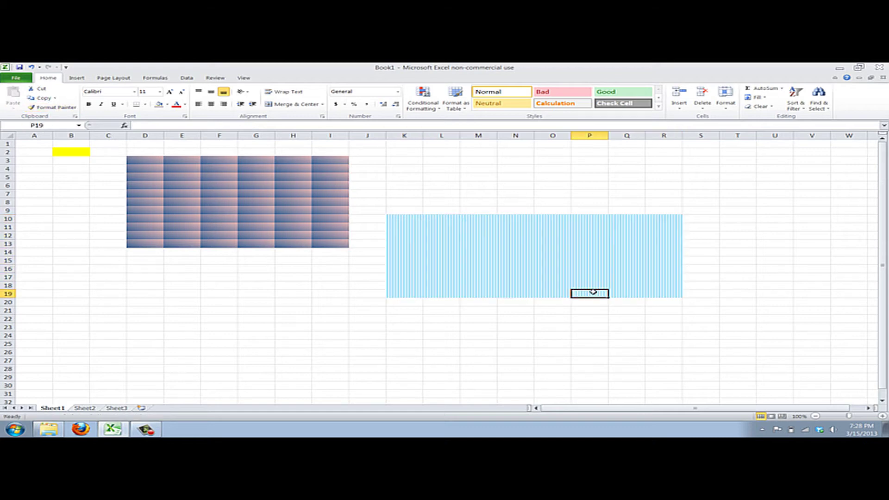
pyautogui.click(553, 234)
pyautogui.click(510, 179)
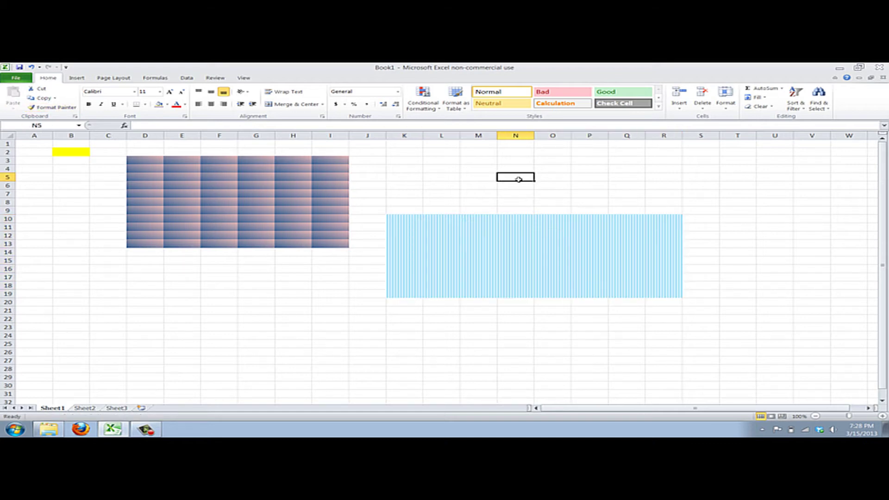
# - Set N5's pattern colour to pink using the full colour picker
pyautogui.rightClick(518, 179)
pyautogui.click(594, 296)
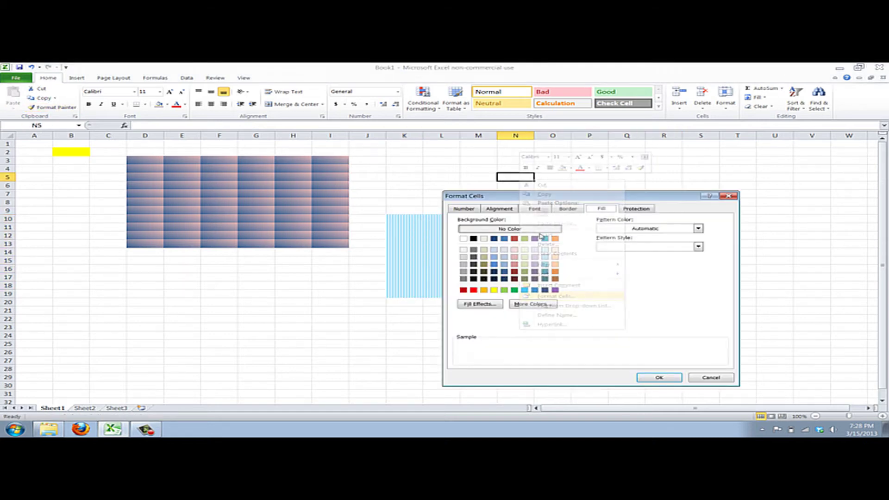
pyautogui.click(643, 228)
pyautogui.click(638, 266)
pyautogui.click(698, 228)
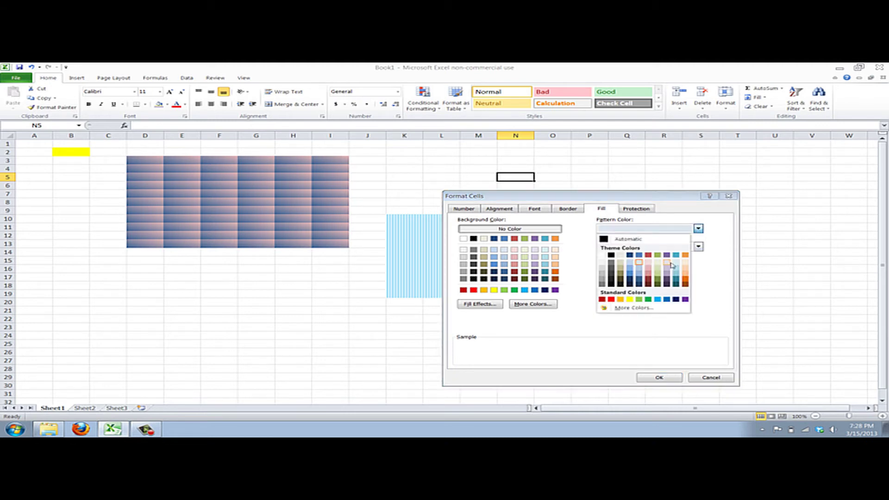
pyautogui.click(630, 308)
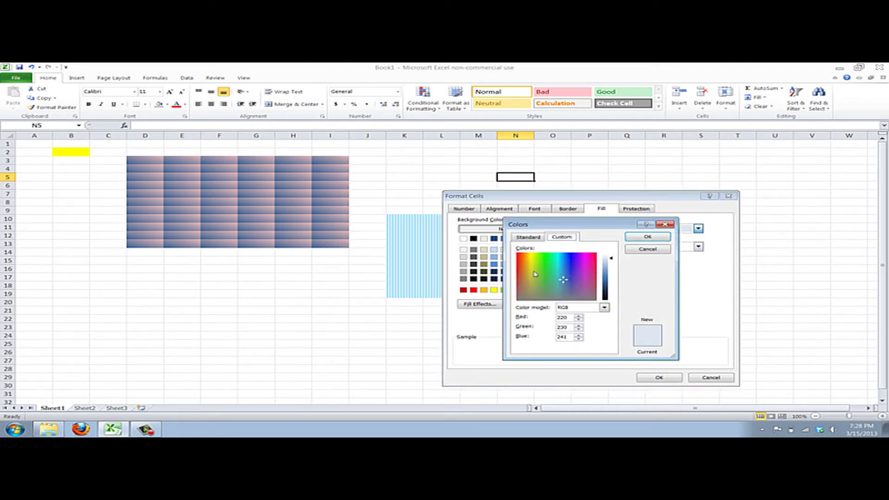
pyautogui.click(528, 237)
pyautogui.click(562, 285)
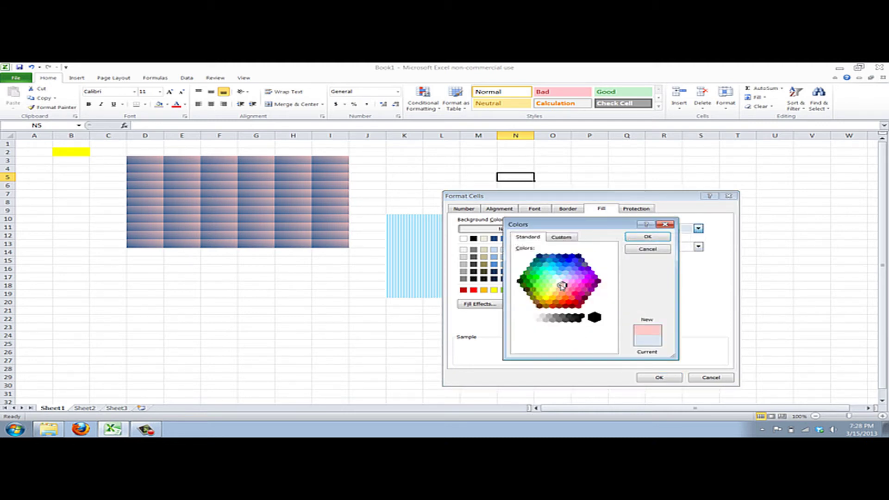
pyautogui.click(561, 236)
pyautogui.click(648, 237)
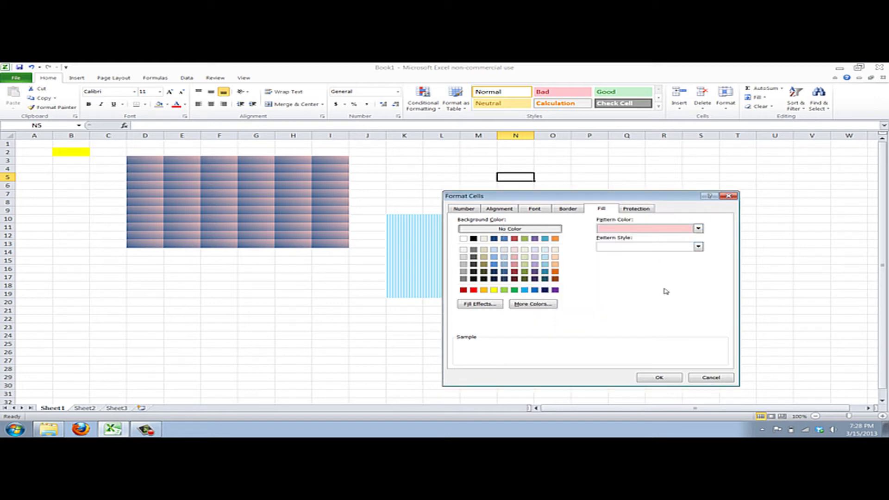
# - Try several pattern styles, then apply the fine pink pattern to N5
pyautogui.click(659, 259)
pyautogui.click(684, 251)
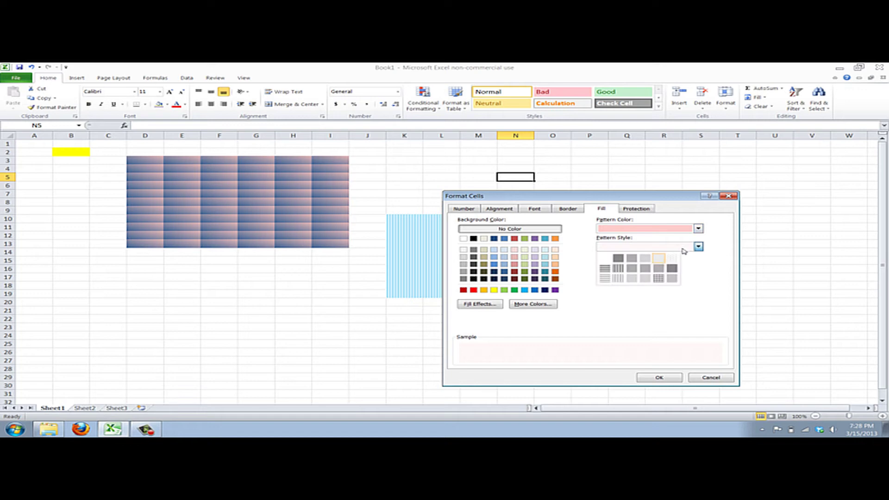
pyautogui.click(659, 279)
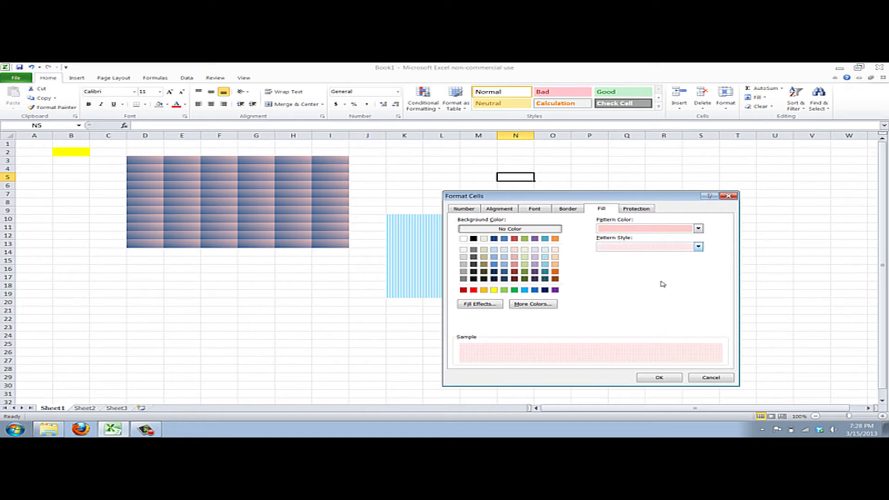
pyautogui.click(687, 250)
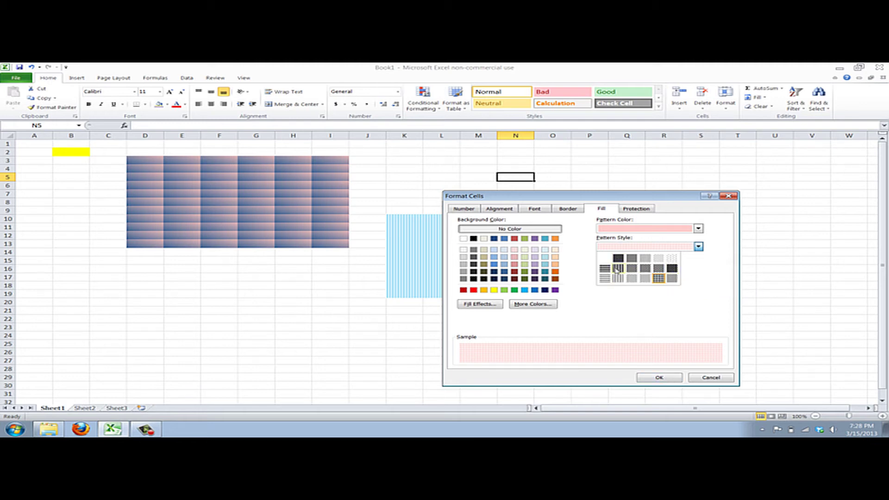
pyautogui.click(617, 268)
pyautogui.click(651, 378)
pyautogui.click(593, 320)
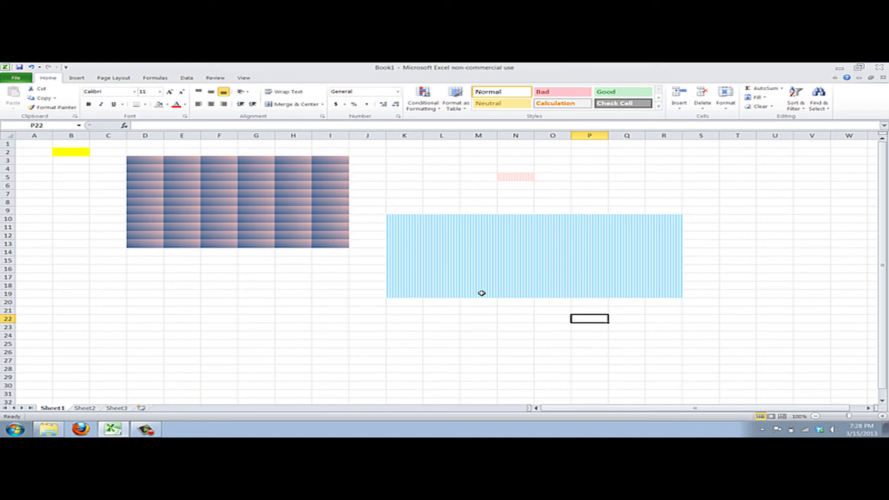
pyautogui.click(416, 225)
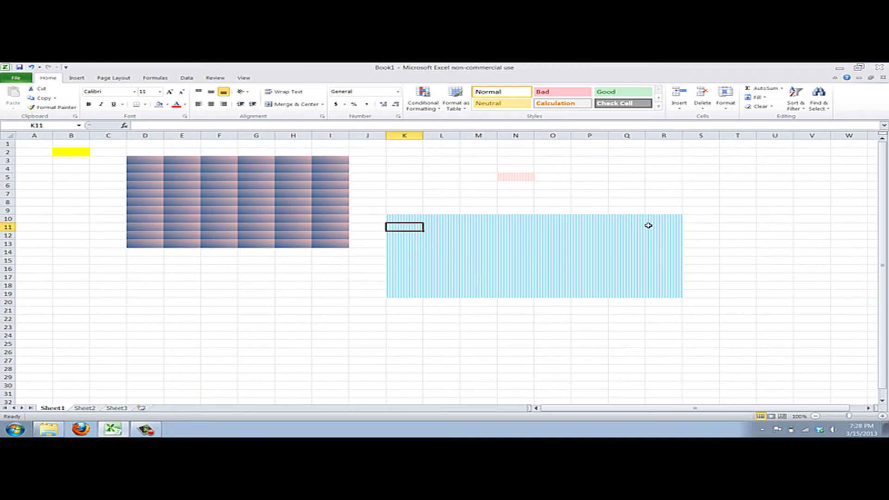
pyautogui.press('Right')
pyautogui.write('666656')
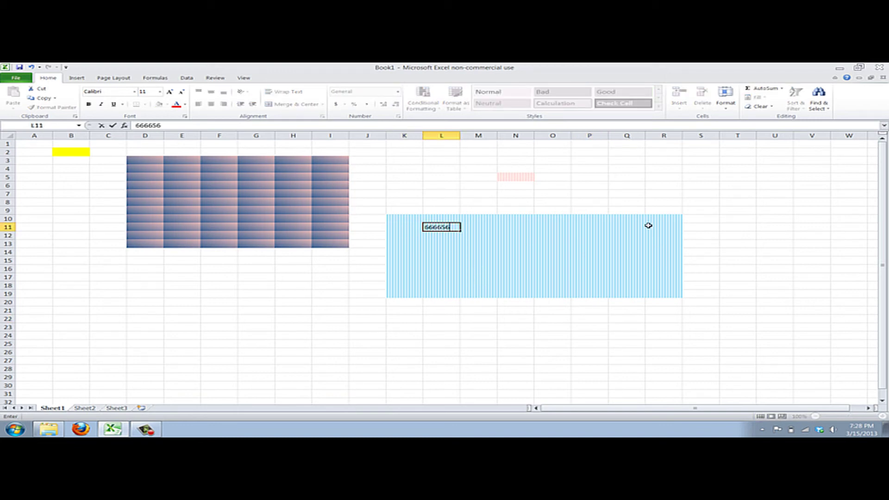
pyautogui.write('8580')
pyautogui.press('Return')
# - Apply All Borders to cell M10
pyautogui.press('Right')
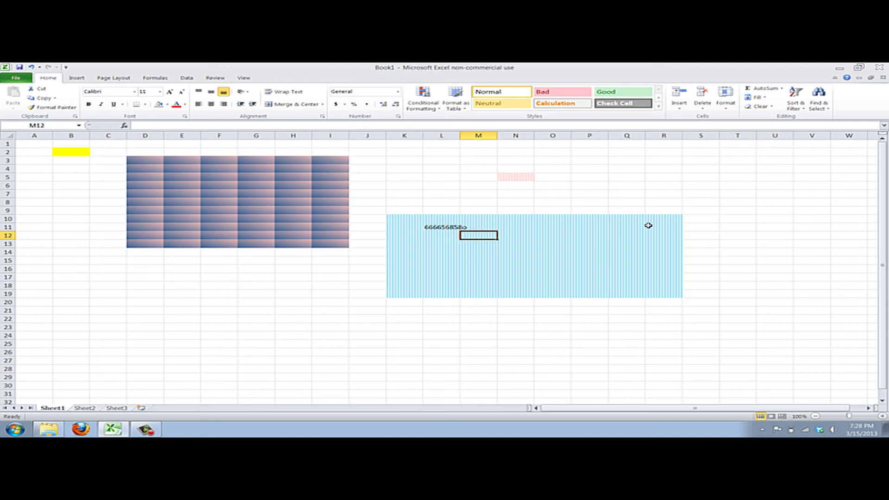
pyautogui.press('Up')
pyautogui.press('Up')
pyautogui.press('Up')
pyautogui.press('Up')
pyautogui.press('Up')
pyautogui.press('Up')
pyautogui.press('Down')
pyautogui.press('Down')
pyautogui.press('Down')
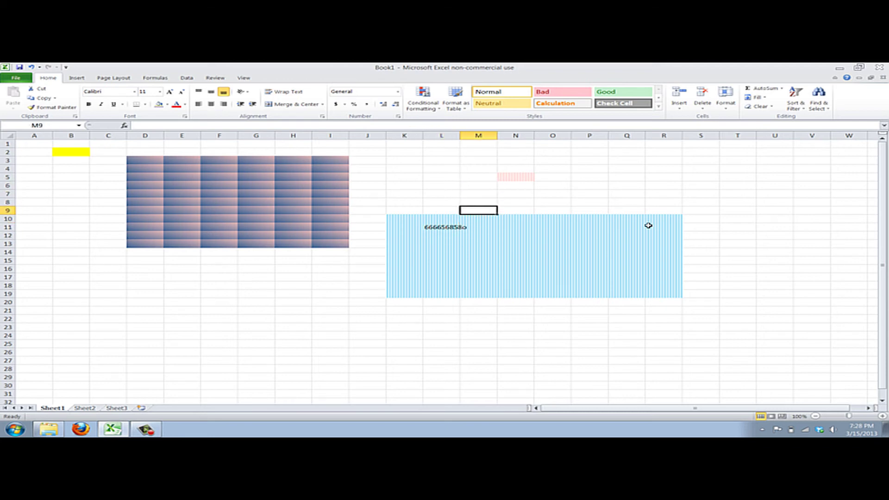
pyautogui.press('Down')
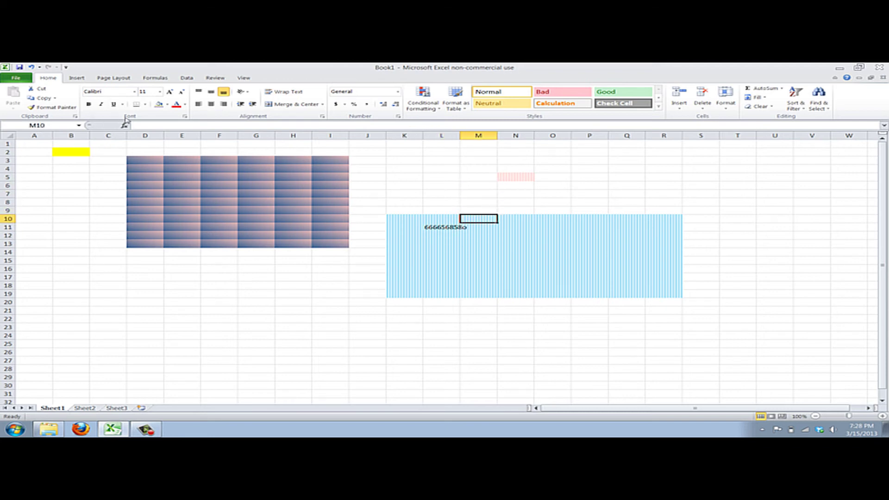
pyautogui.click(146, 105)
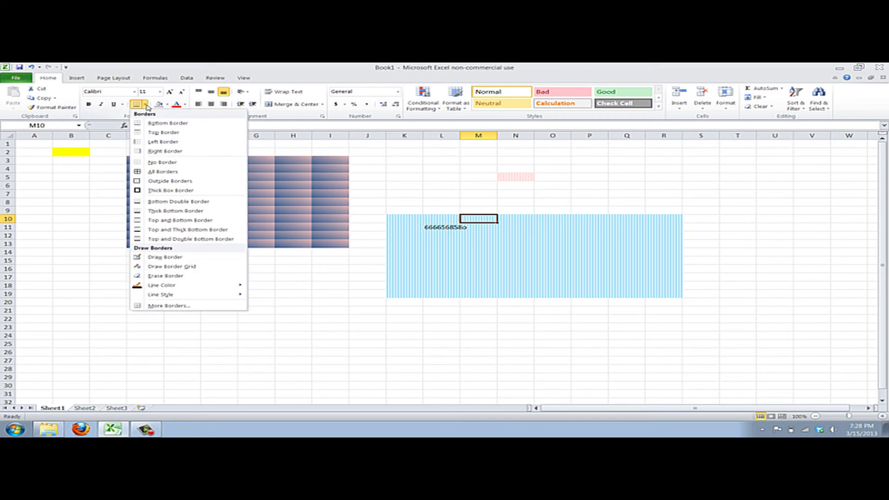
pyautogui.click(165, 172)
pyautogui.click(405, 301)
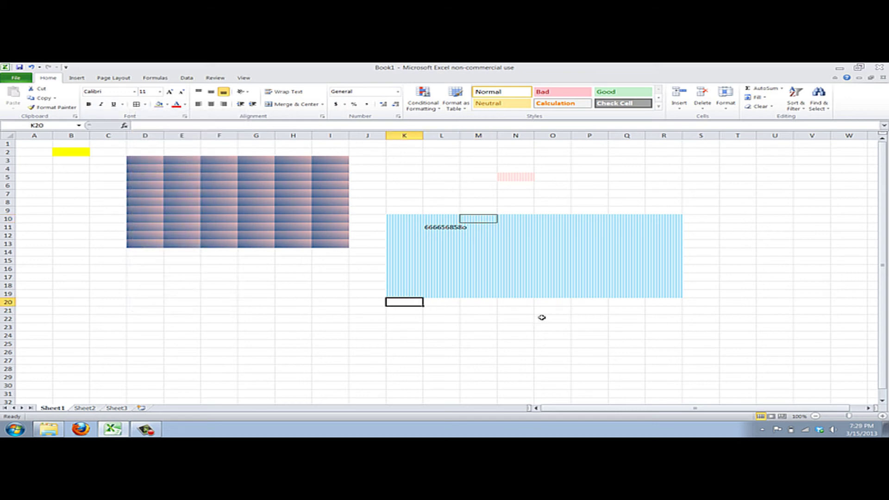